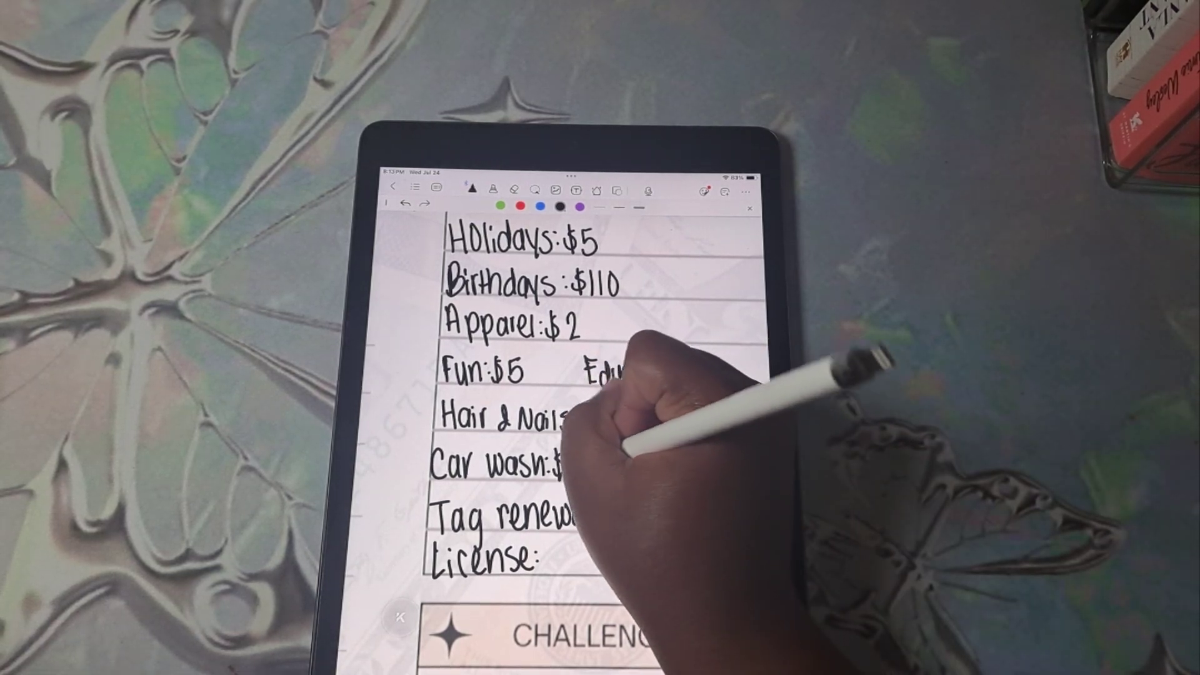
- Write the Hair & Nails amount and erase the stray mark after it
{"action": "left_click_drag", "start_coordinate": [591, 409], "coordinate": [587, 427]}
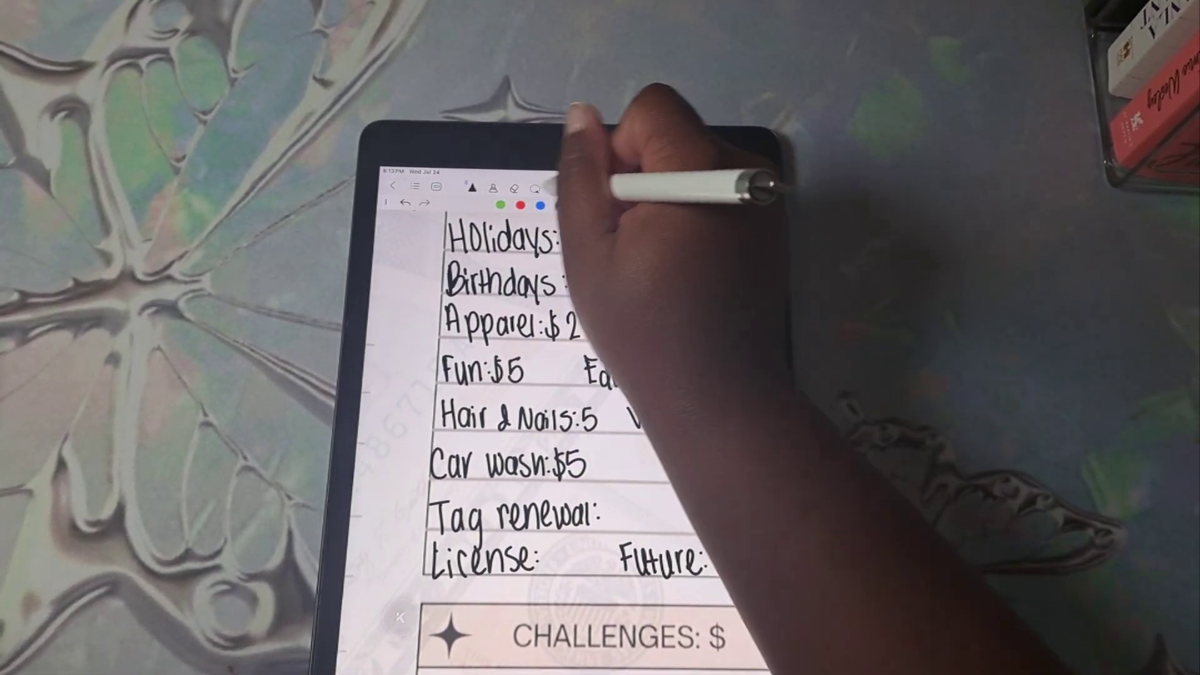
{"action": "left_click", "coordinate": [515, 187]}
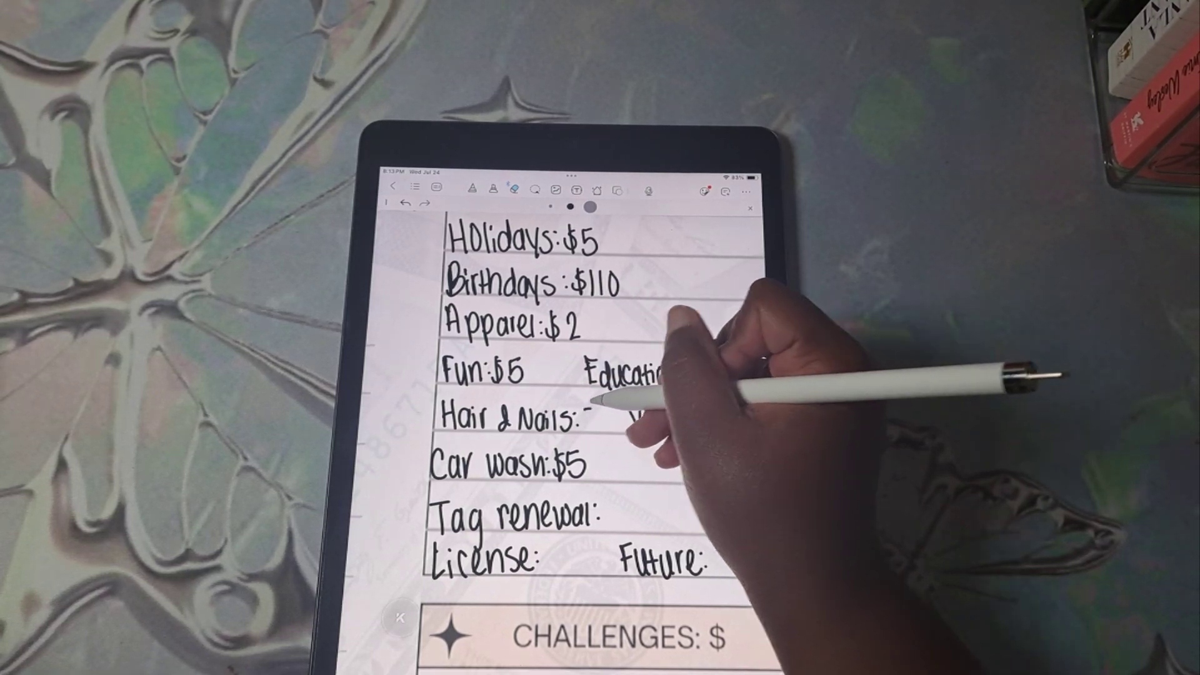
{"action": "left_click_drag", "start_coordinate": [592, 402], "coordinate": [587, 411]}
- Write $10 beside Vacay and tick that line off with a red checkmark
{"action": "left_click", "coordinate": [472, 187]}
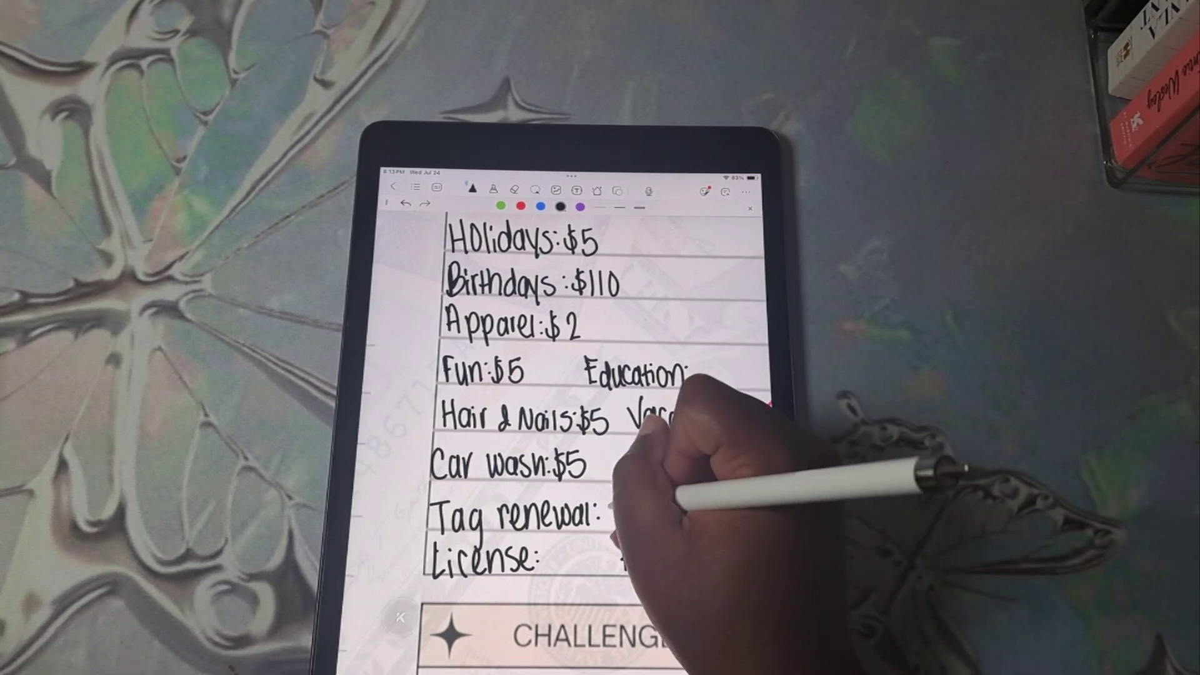
{"action": "left_click_drag", "start_coordinate": [743, 423], "coordinate": [770, 404]}
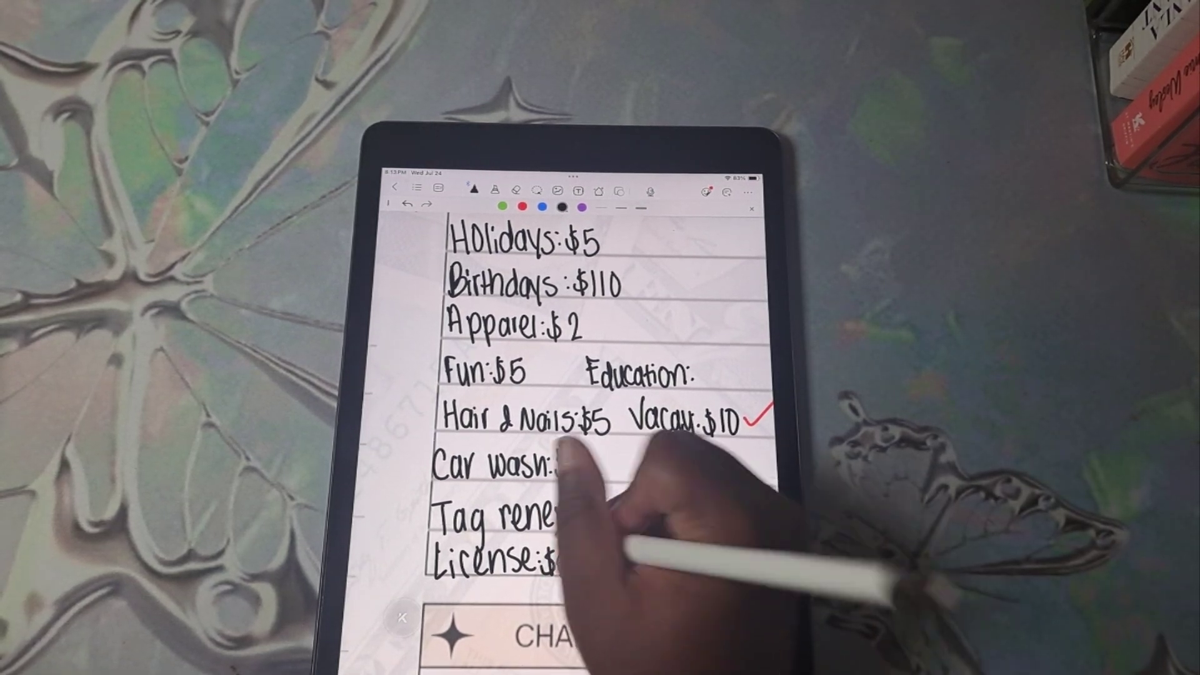
{"action": "scroll", "coordinate": [573, 422], "scroll_direction": "right", "scroll_amount": 3}
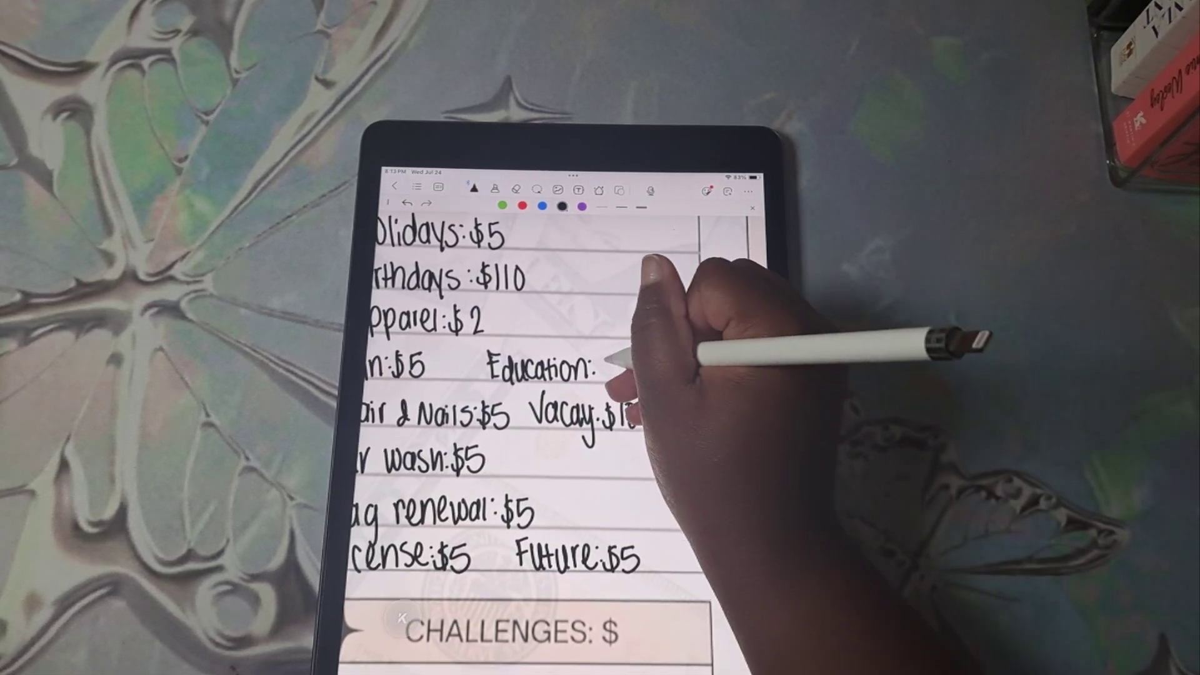
{"action": "left_click_drag", "start_coordinate": [657, 394], "coordinate": [703, 374]}
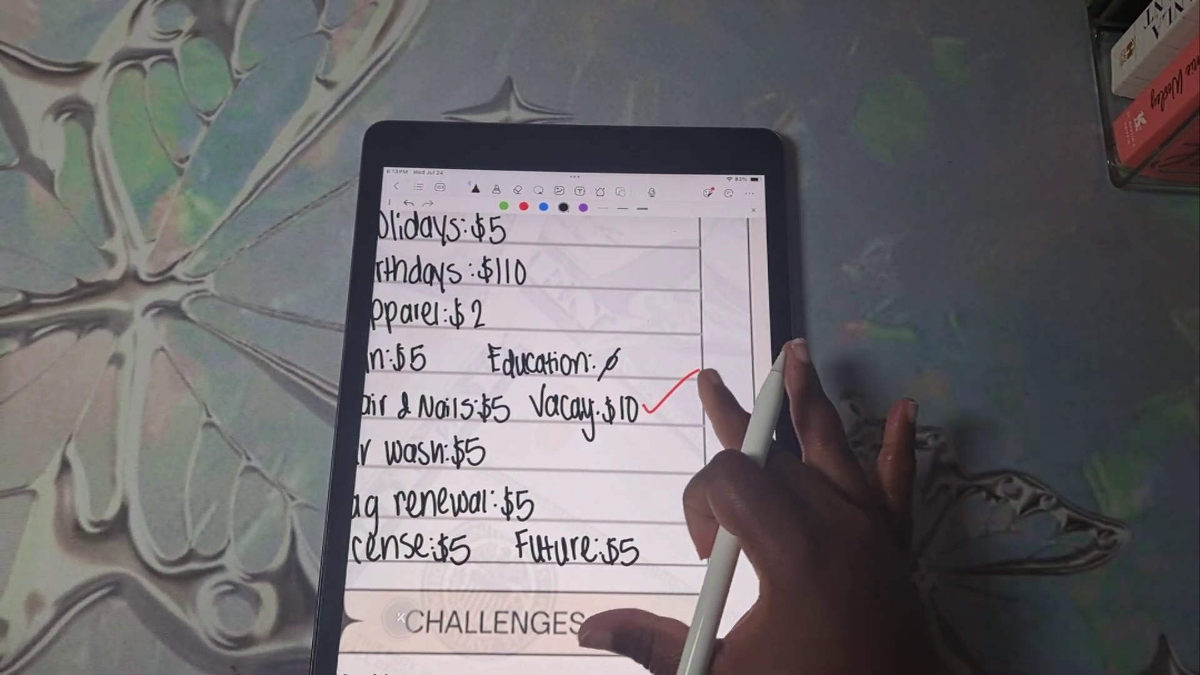
{"action": "scroll", "coordinate": [562, 394], "scroll_direction": "down", "scroll_amount": 3}
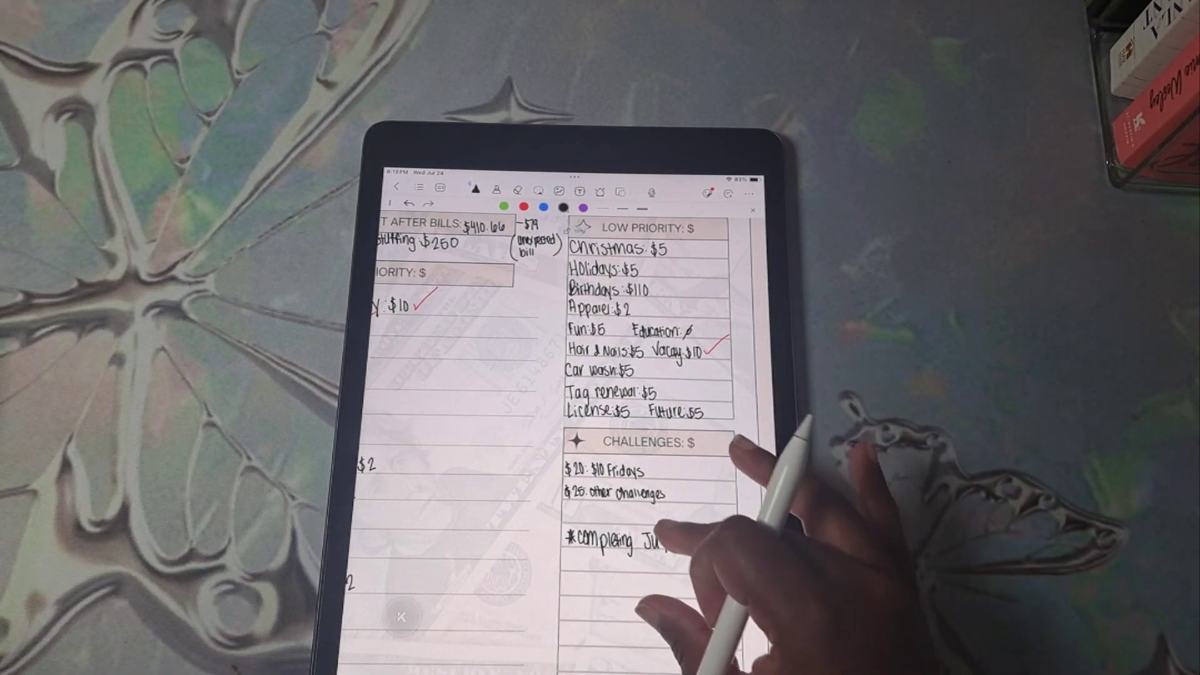
{"action": "scroll", "coordinate": [657, 422], "scroll_direction": "up", "scroll_amount": 3}
{"action": "scroll", "coordinate": [656, 423], "scroll_direction": "up", "scroll_amount": 2}
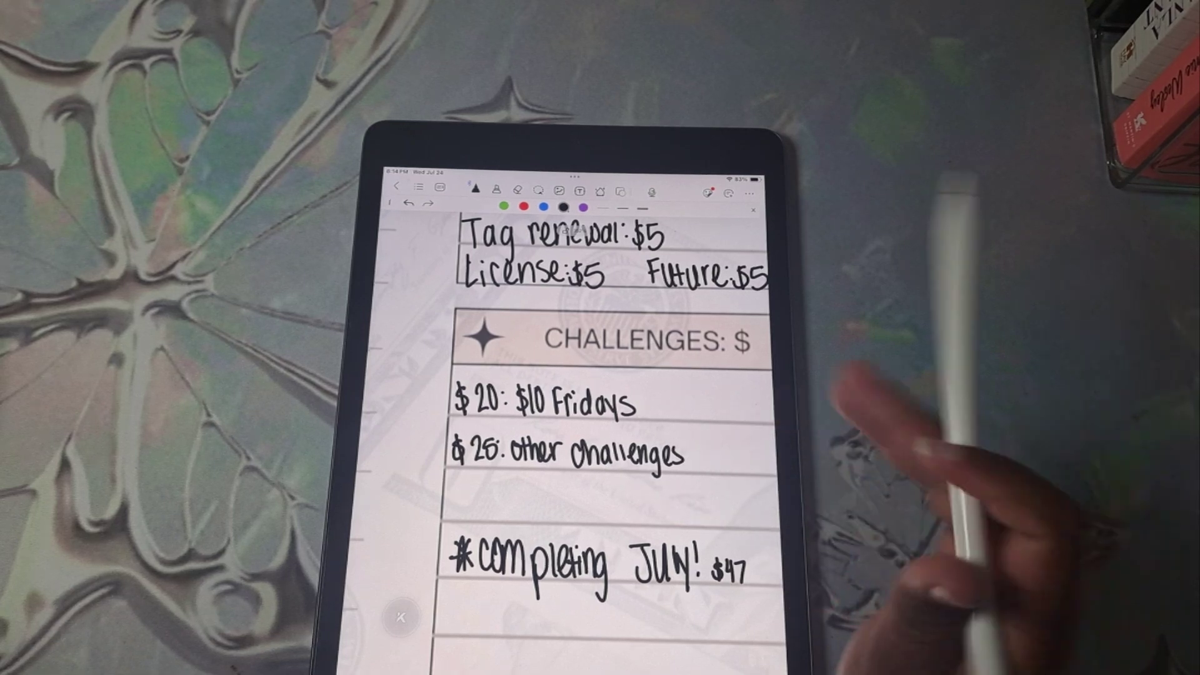
{"action": "scroll", "coordinate": [741, 469], "scroll_direction": "down", "scroll_amount": 2}
{"action": "scroll", "coordinate": [656, 423], "scroll_direction": "down", "scroll_amount": 2}
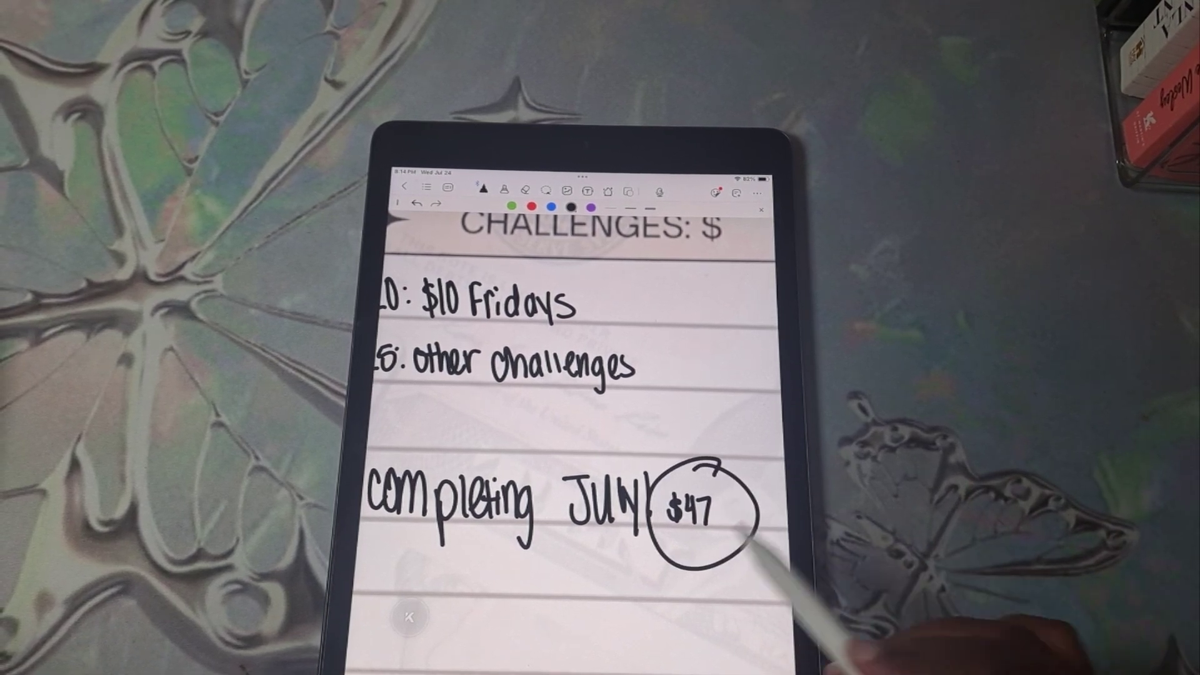
{"action": "scroll", "coordinate": [581, 422], "scroll_direction": "up", "scroll_amount": 2}
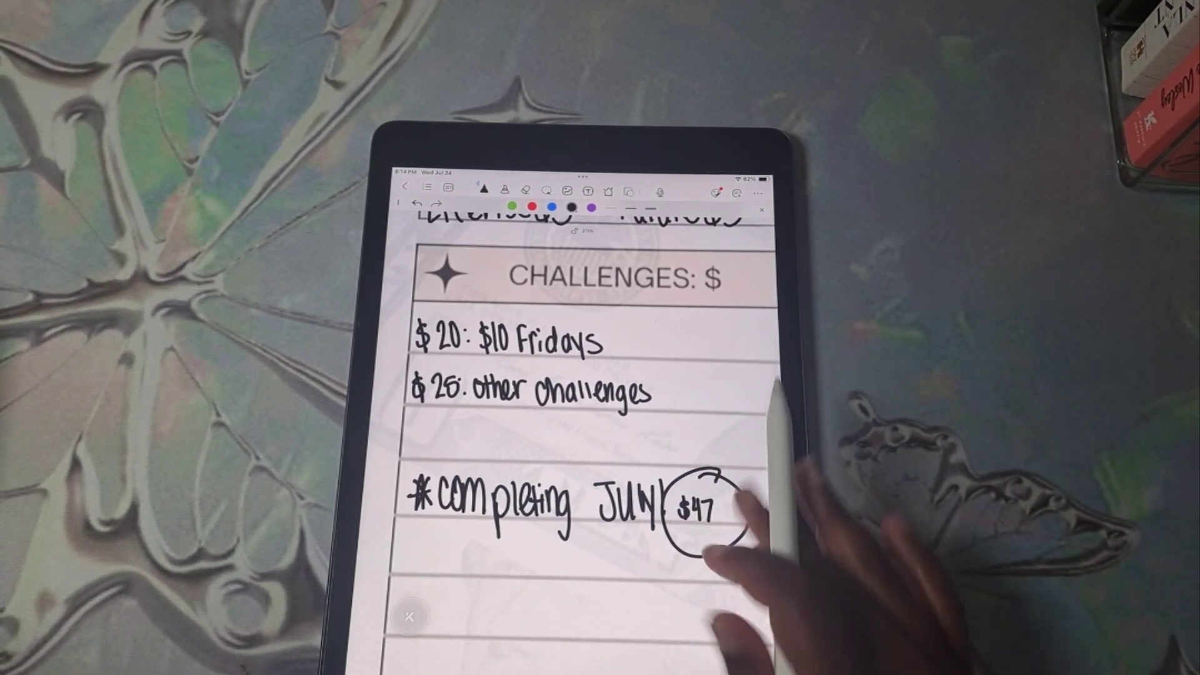
{"action": "scroll", "coordinate": [591, 422], "scroll_direction": "up", "scroll_amount": 2}
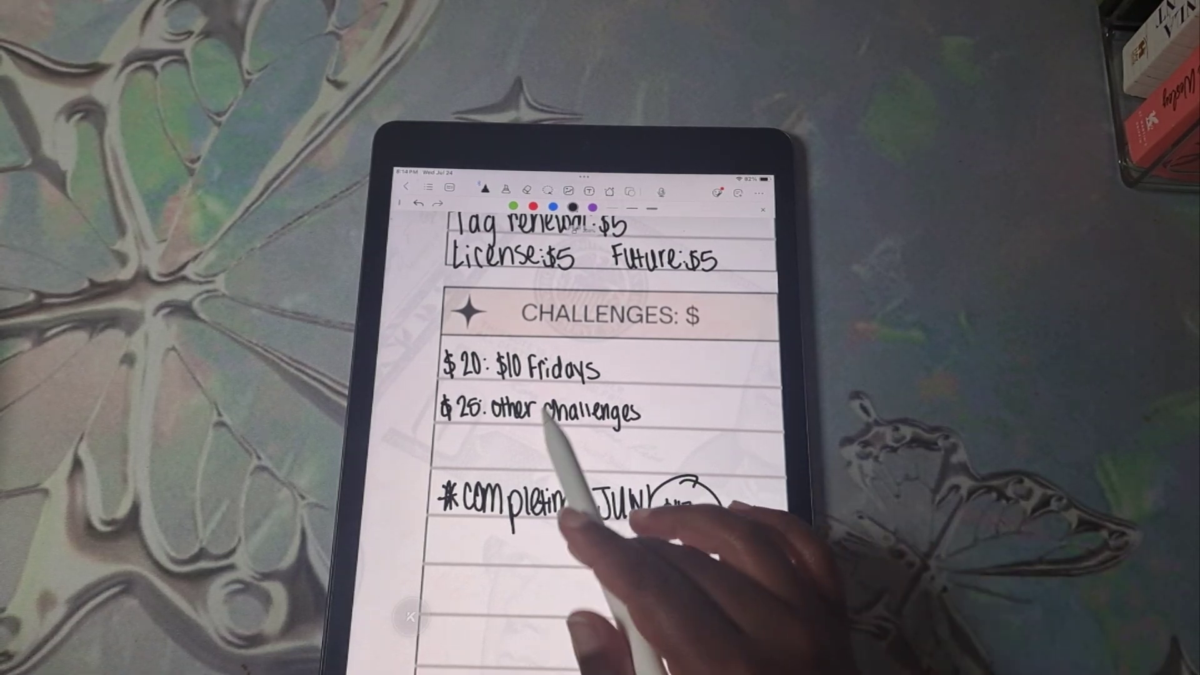
{"action": "scroll", "coordinate": [629, 422], "scroll_direction": "up", "scroll_amount": 2}
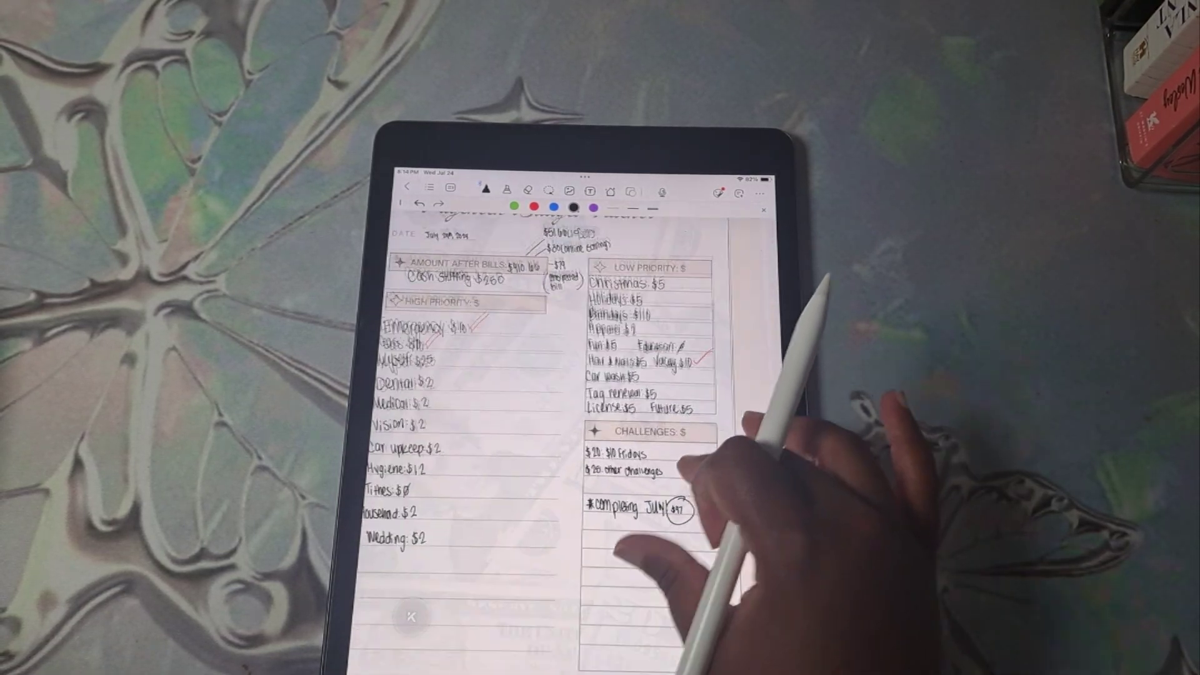